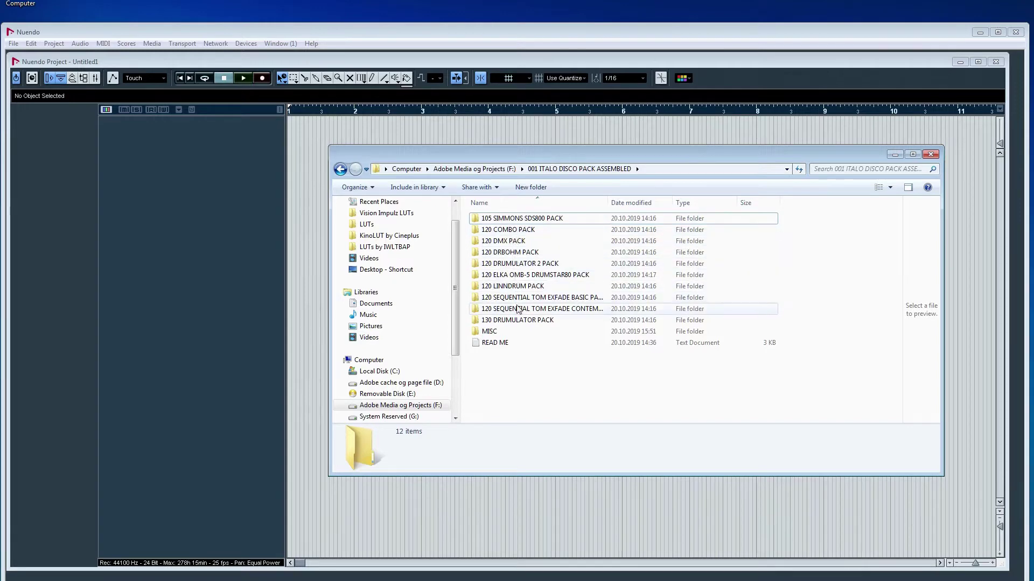
- Browse the MISC drum folders, Random DRUMS One-shots and THOSE DAYS DRUMS, then return to the pack's top level
{"action": "double_click", "coordinate": [488, 333]}
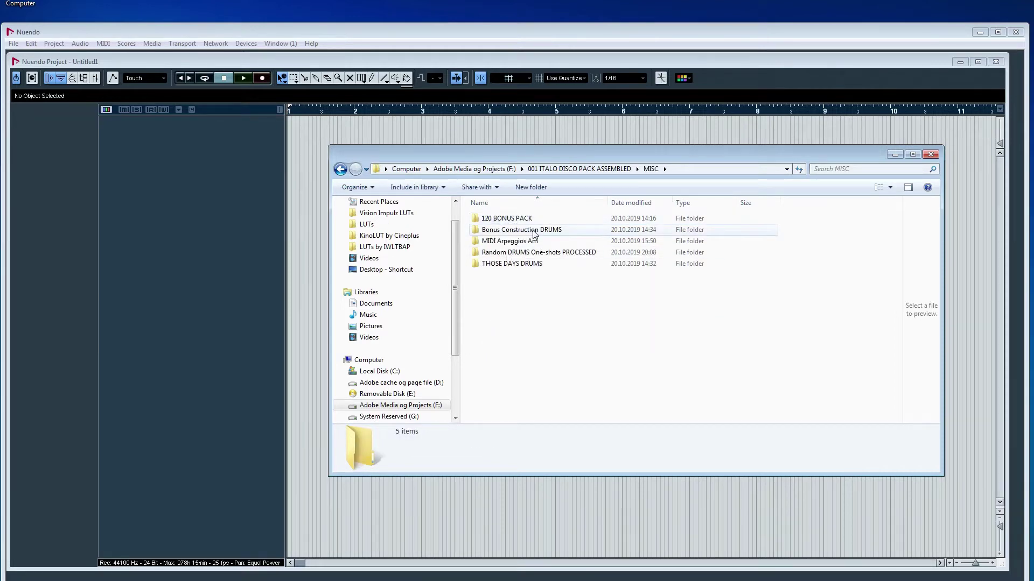
{"action": "left_click", "coordinate": [498, 233]}
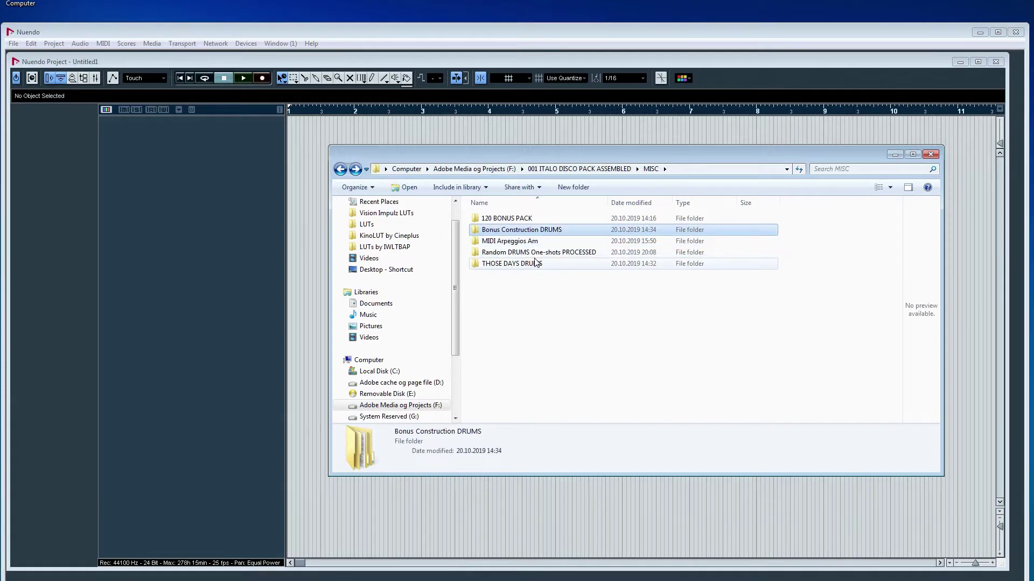
{"action": "double_click", "coordinate": [535, 251]}
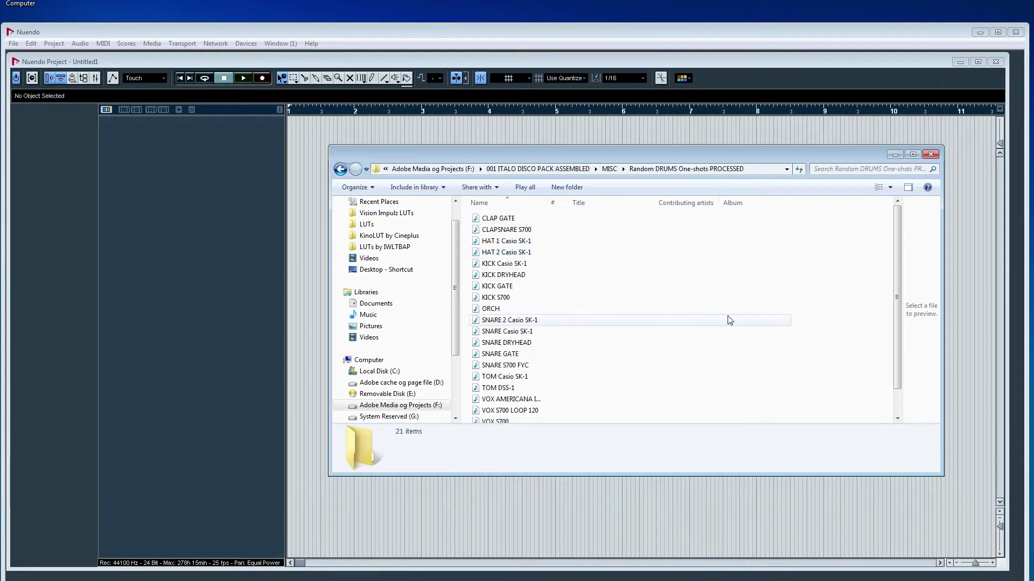
{"action": "mouse_move", "coordinate": [897, 246]}
{"action": "left_mouse_down"}
{"action": "mouse_move", "coordinate": [897, 268]}
{"action": "mouse_move", "coordinate": [897, 251]}
{"action": "left_mouse_up"}
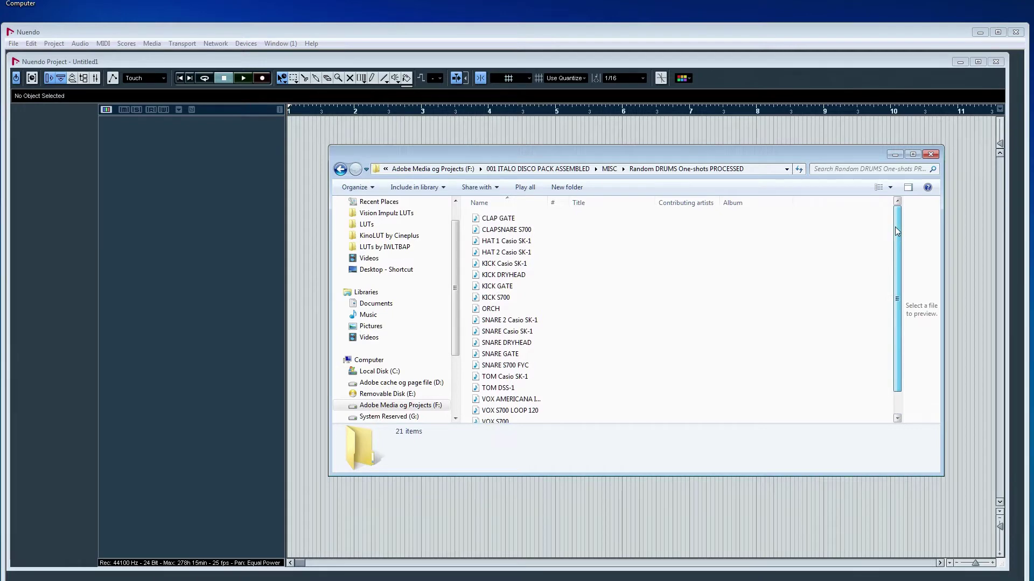
{"action": "left_click", "coordinate": [341, 171]}
{"action": "double_click", "coordinate": [496, 264]}
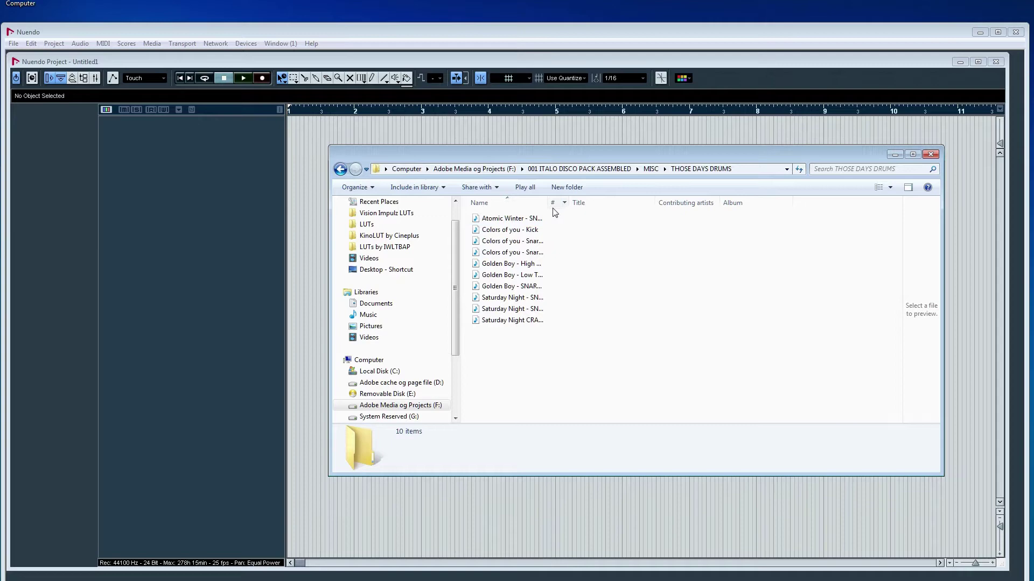
{"action": "left_click_drag", "start_coordinate": [546, 207], "coordinate": [603, 211]}
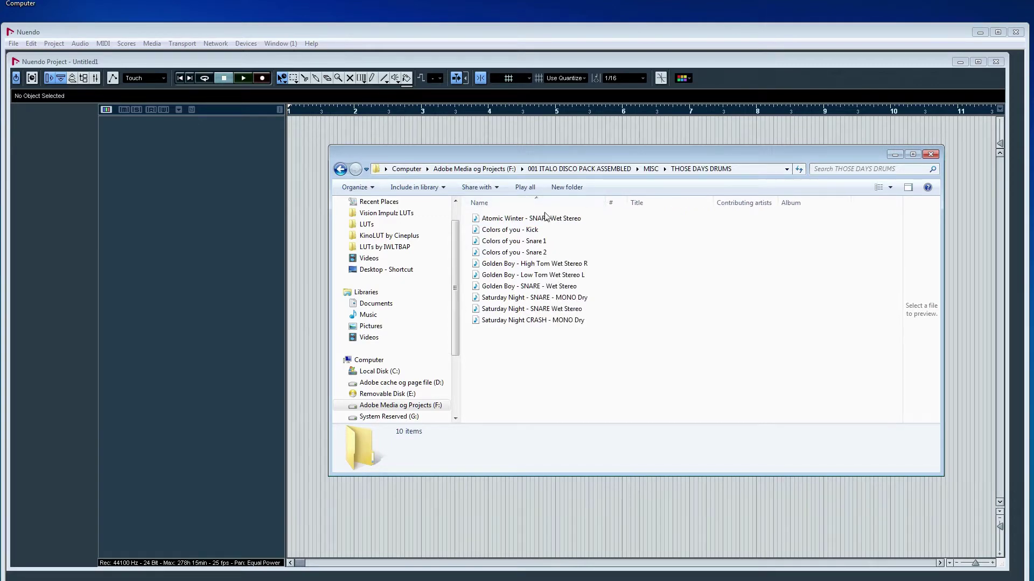
{"action": "left_click", "coordinate": [340, 170]}
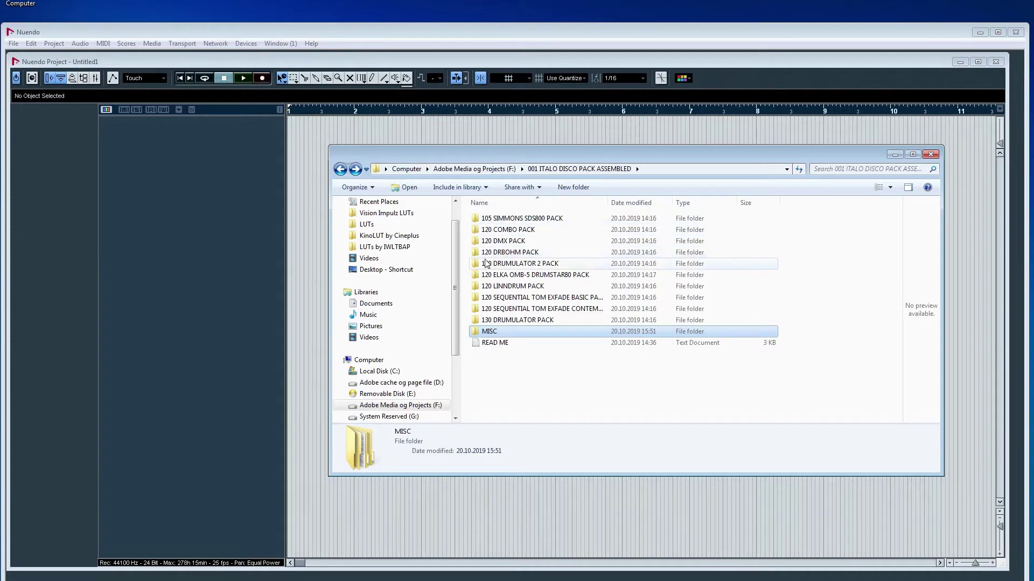
- Open 120 COMBO PACK > Construction Kit and select the ten Combo 120 loop files
{"action": "double_click", "coordinate": [512, 231]}
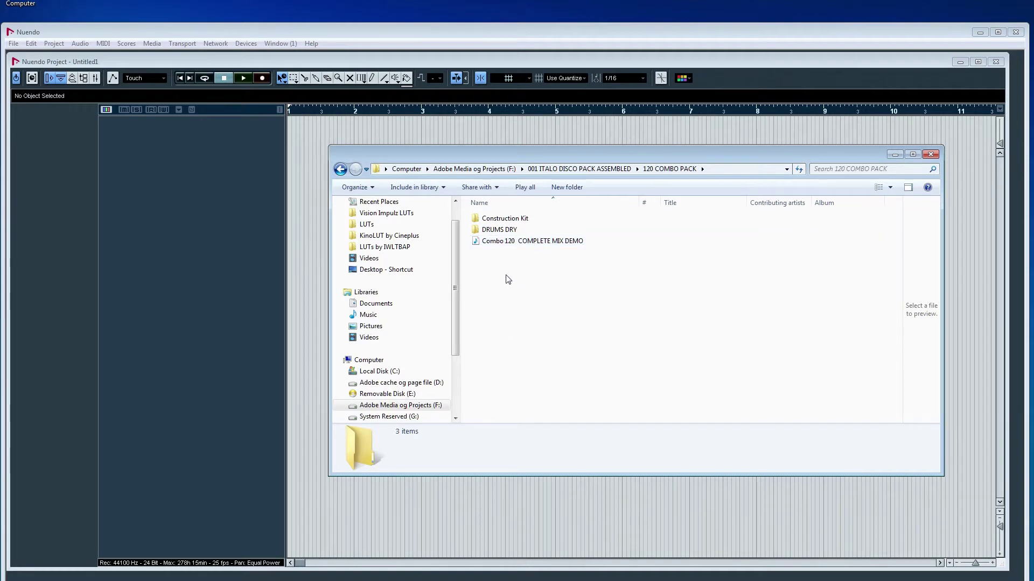
{"action": "double_click", "coordinate": [505, 218]}
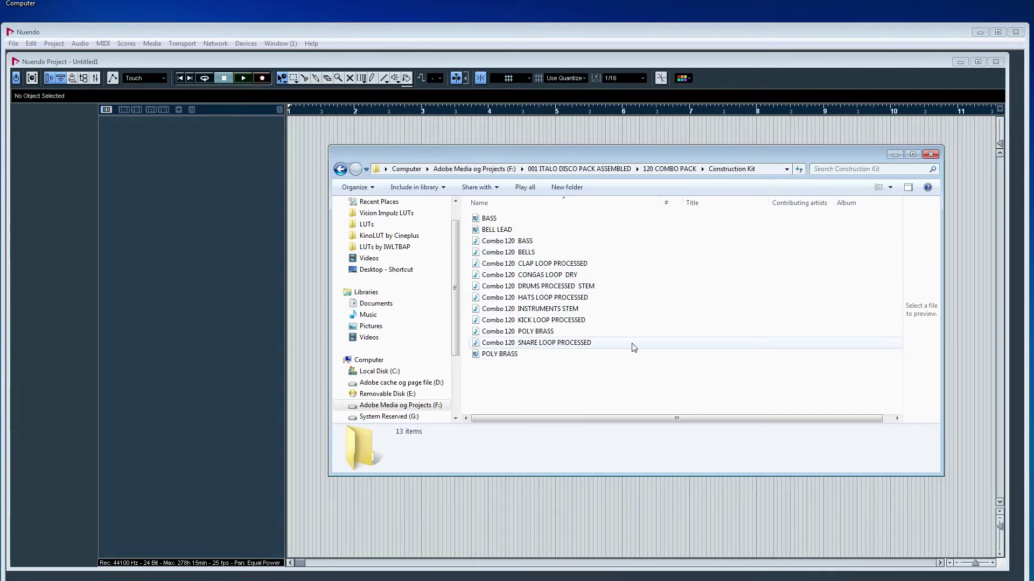
{"action": "left_click_drag", "start_coordinate": [634, 348], "coordinate": [508, 243]}
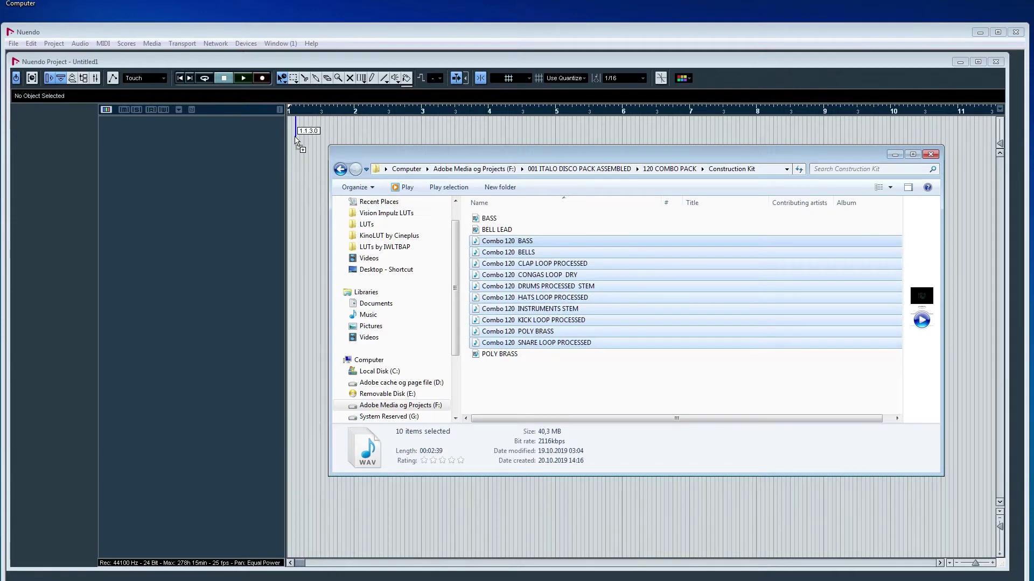
- Drop the ten Combo 120 loops onto different tracks and align them all to bar 1
{"action": "left_click_drag", "start_coordinate": [296, 135], "coordinate": [297, 135]}
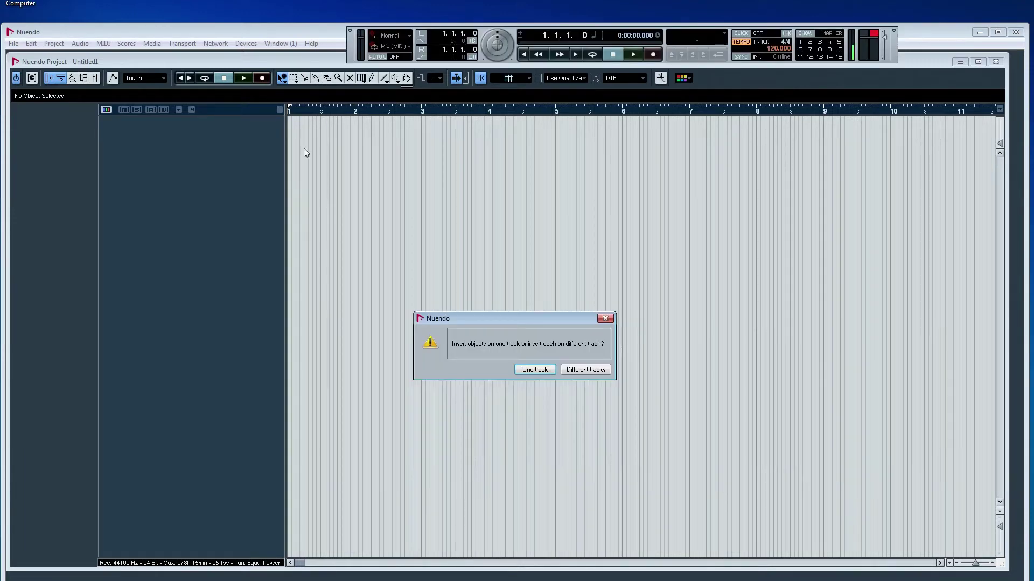
{"action": "left_click", "coordinate": [574, 369]}
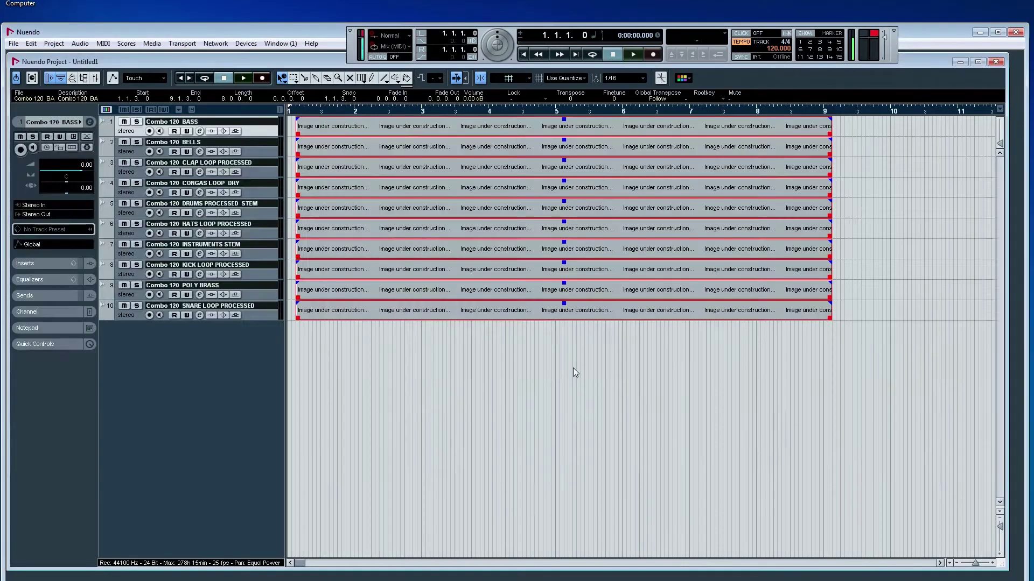
{"action": "left_click_drag", "start_coordinate": [504, 315], "coordinate": [491, 313]}
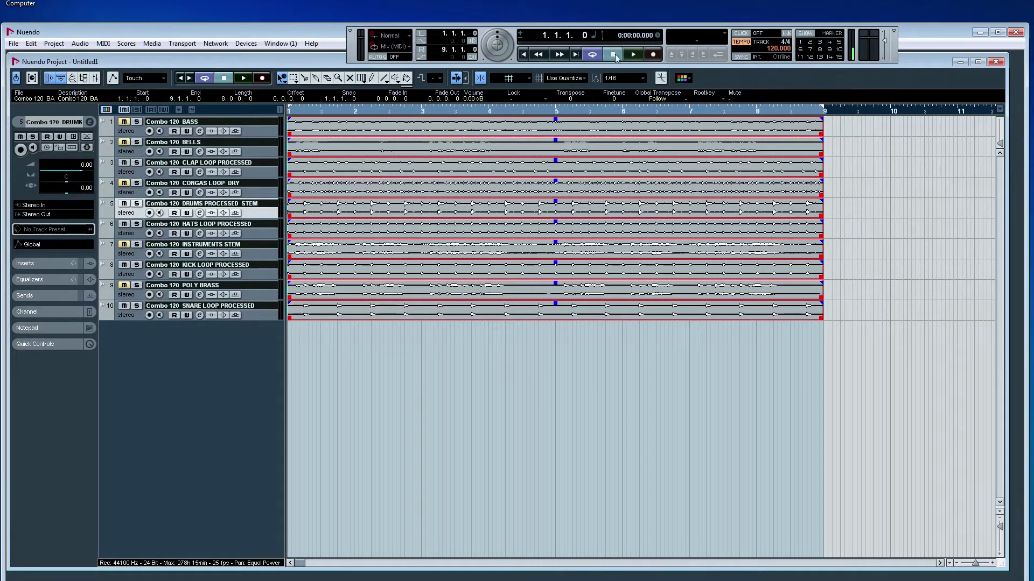
- During playback, unmute BASS, POLY BRASS and BELLS and raise their faders (Brass ~+4.6 dB, Bells ~+4.85 dB)
{"action": "left_click", "coordinate": [633, 55]}
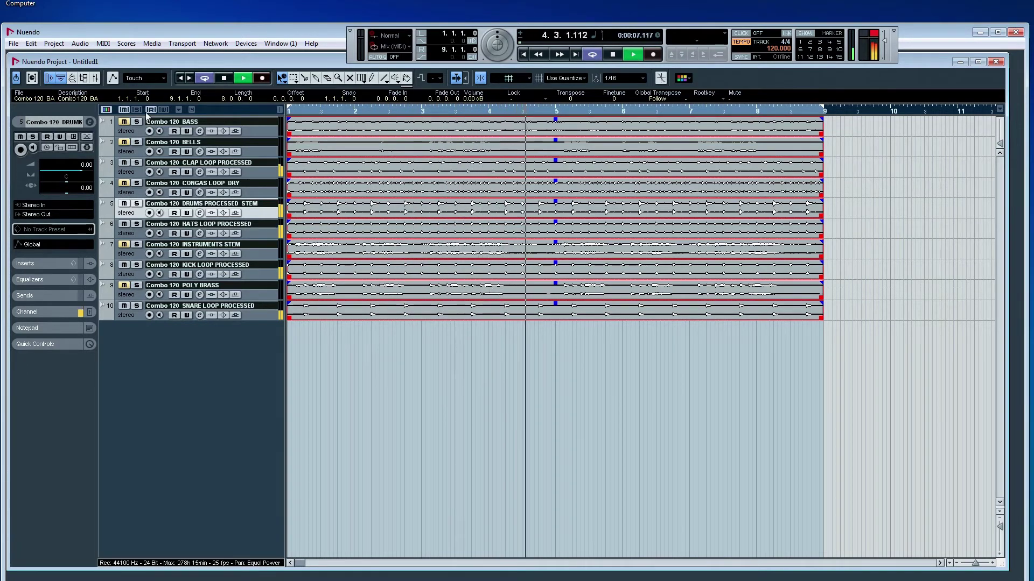
{"action": "left_click", "coordinate": [124, 122]}
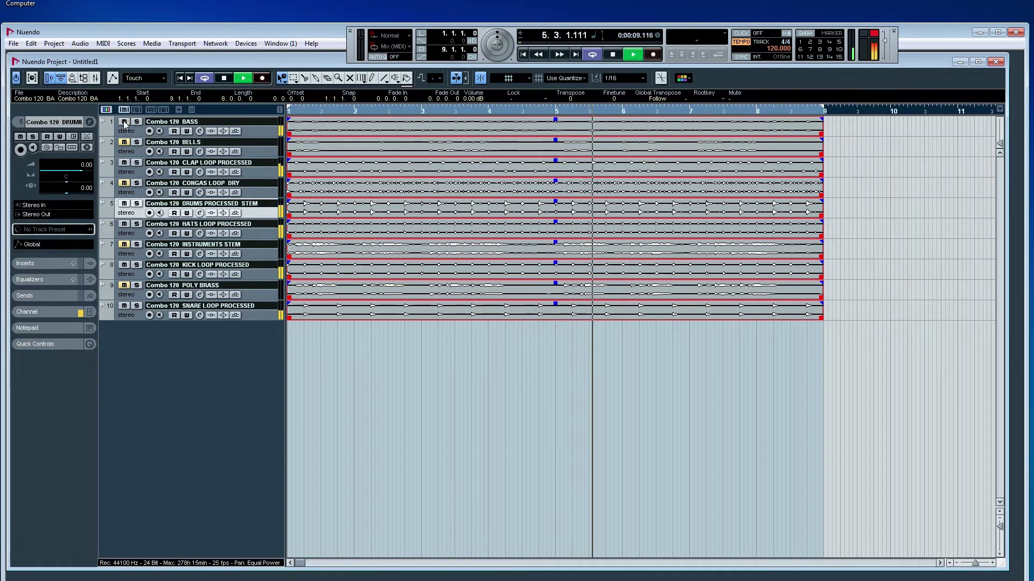
{"action": "left_click", "coordinate": [264, 132]}
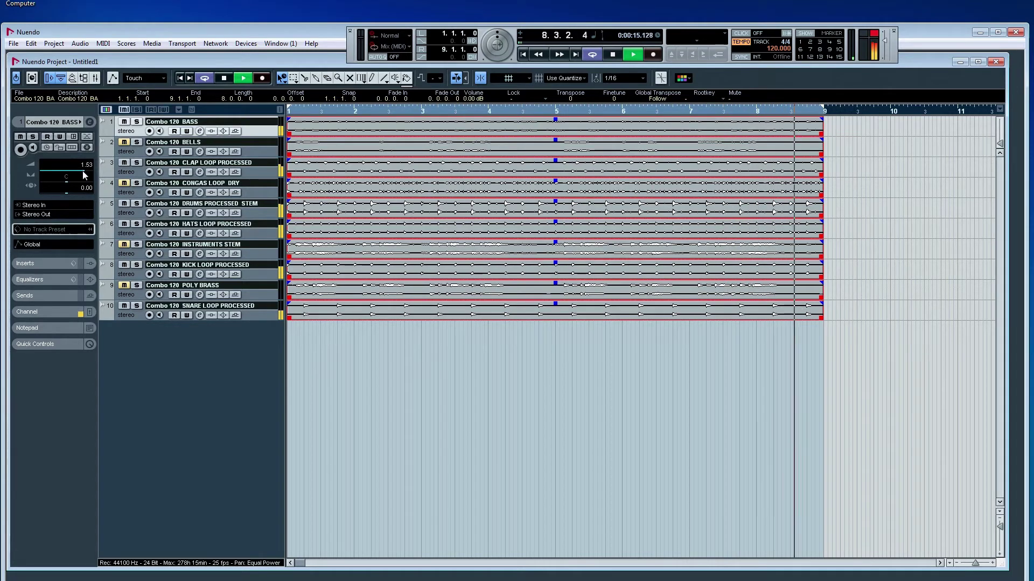
{"action": "left_click_drag", "start_coordinate": [82, 171], "coordinate": [90, 176]}
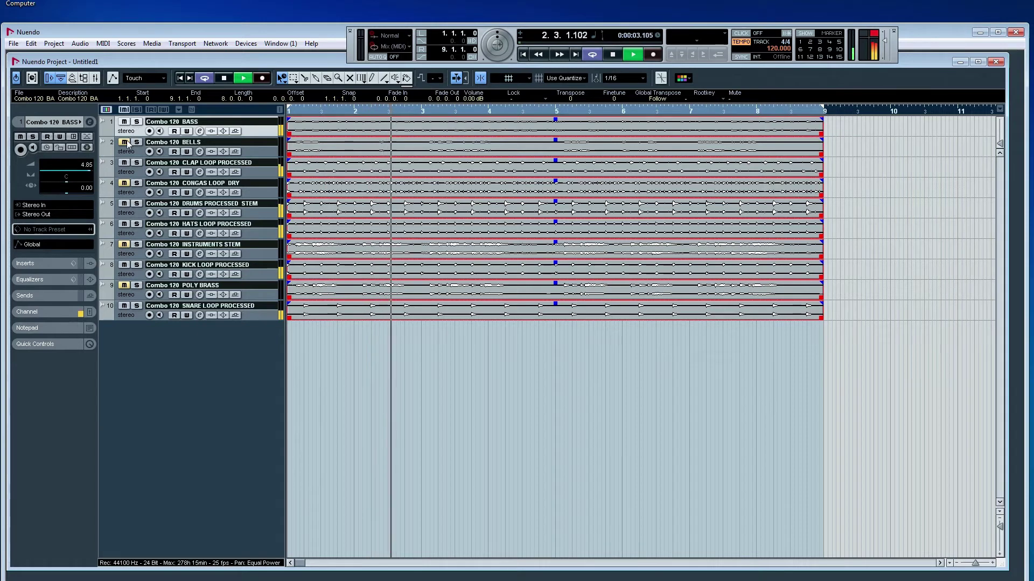
{"action": "left_click", "coordinate": [124, 286]}
{"action": "left_click", "coordinate": [256, 294]}
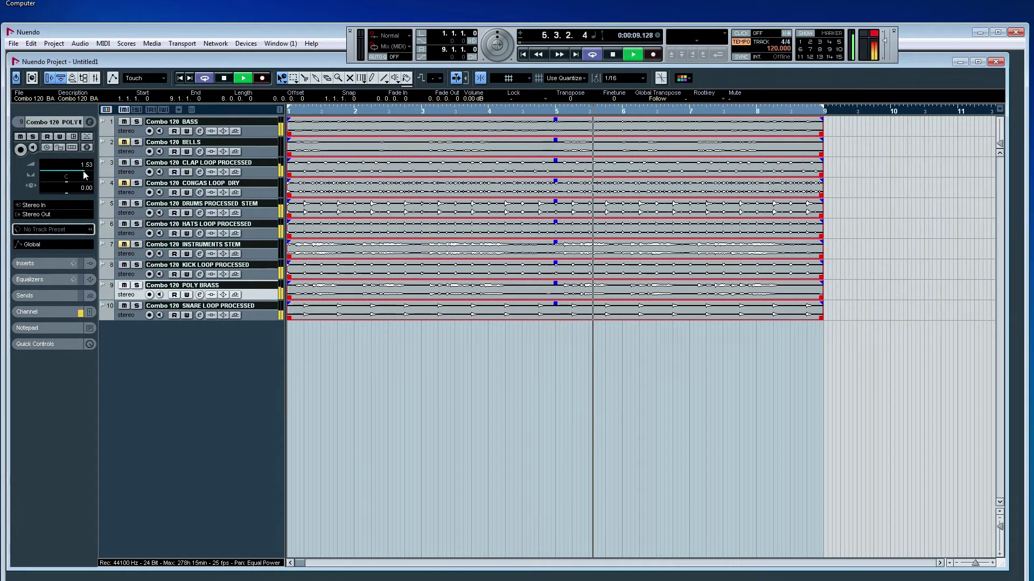
{"action": "left_click_drag", "start_coordinate": [80, 171], "coordinate": [88, 170]}
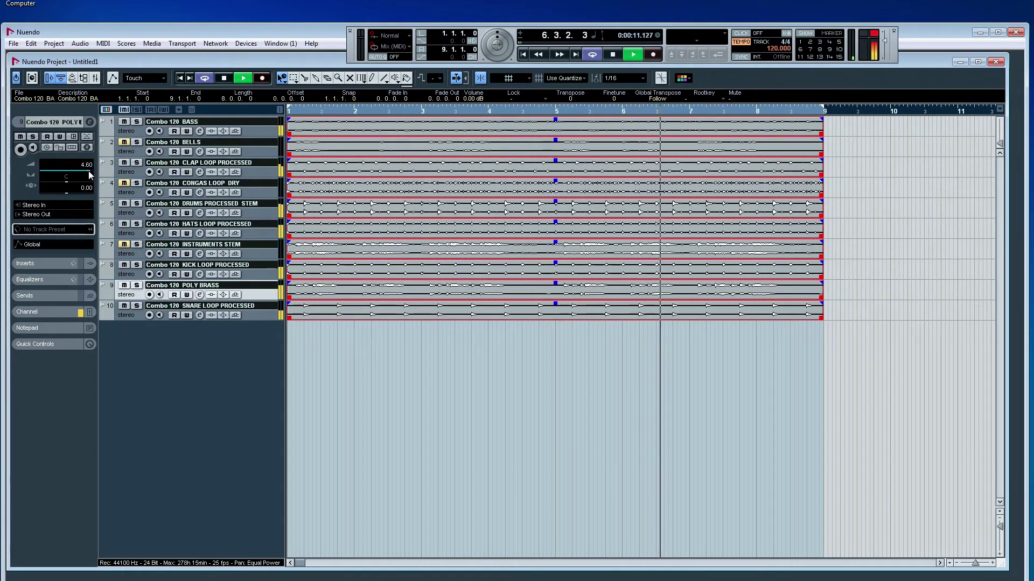
{"action": "left_click", "coordinate": [124, 142]}
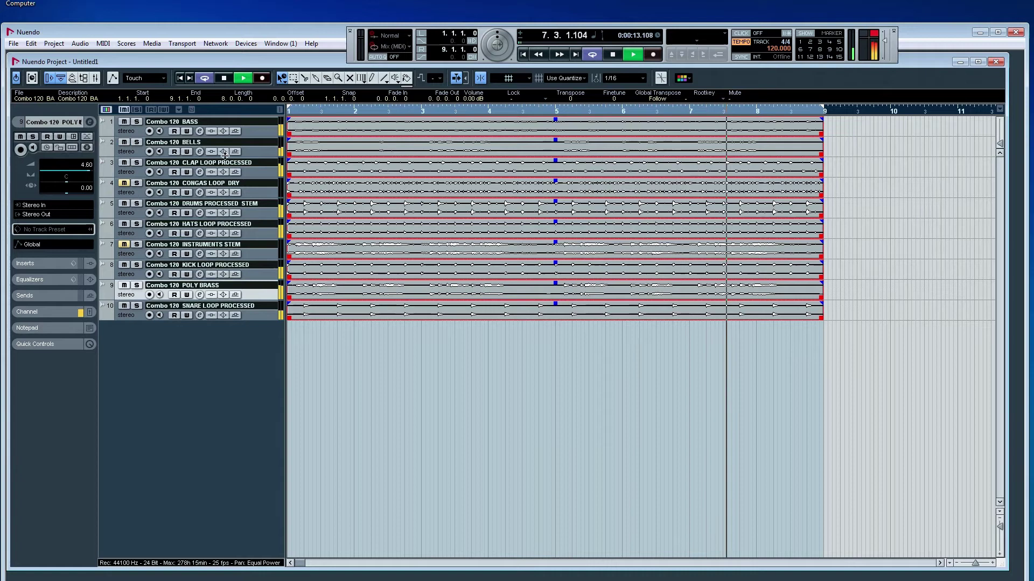
{"action": "left_click", "coordinate": [256, 155]}
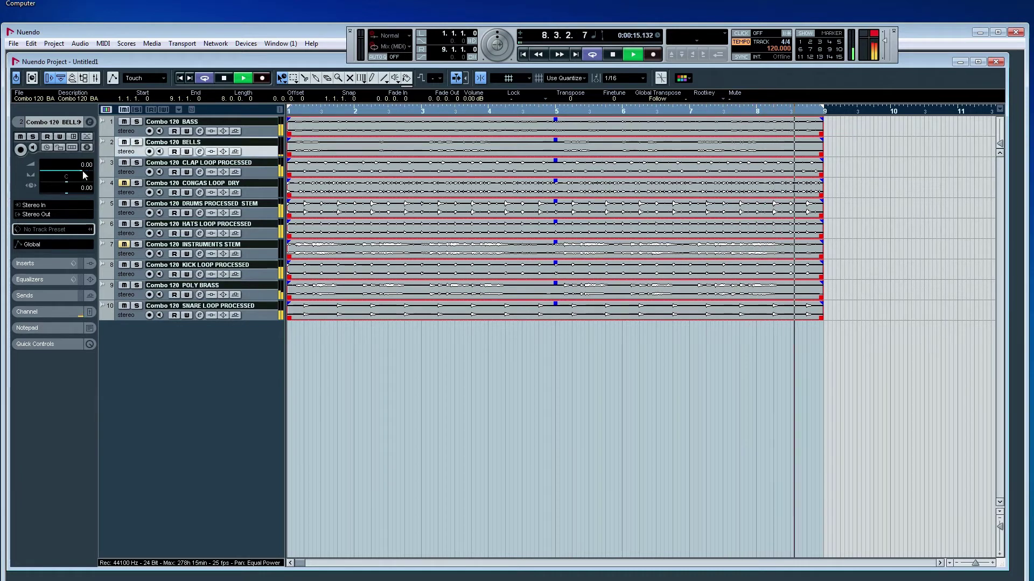
{"action": "left_click_drag", "start_coordinate": [86, 171], "coordinate": [89, 170]}
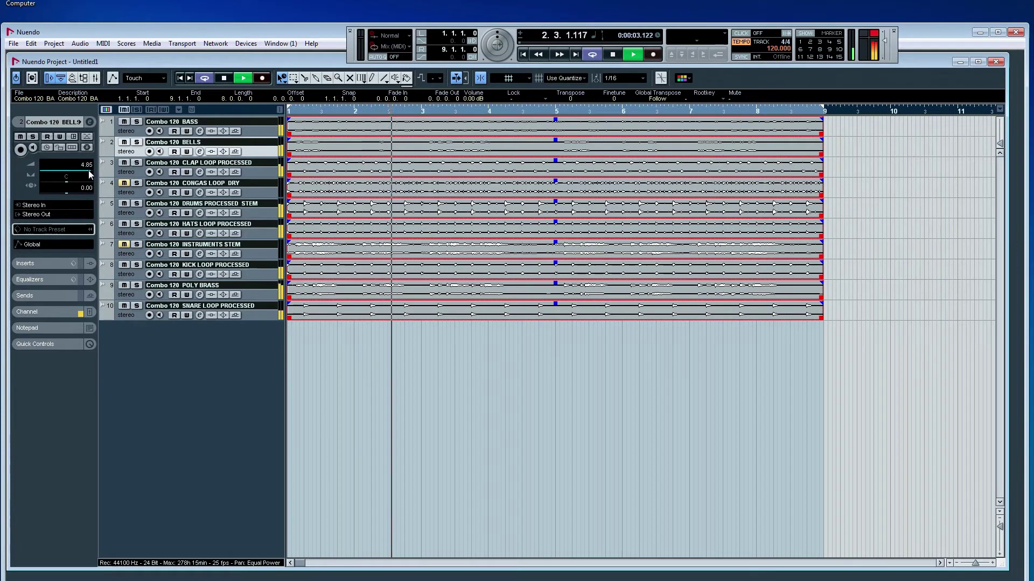
{"action": "key", "text": "space"}
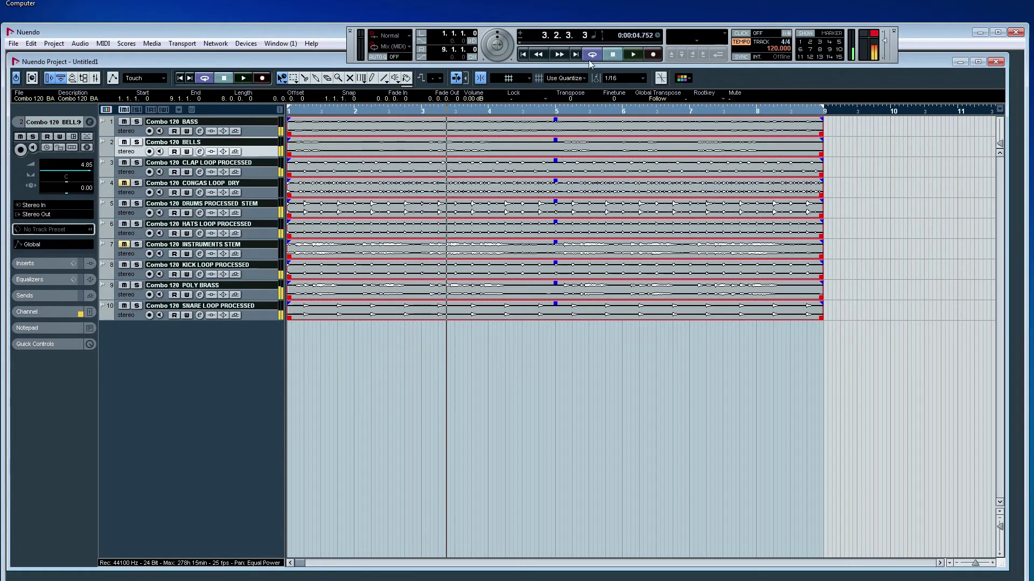
- Zoom in and delete the long tail of the Clap Loop Processed event
{"action": "left_click", "coordinate": [318, 339]}
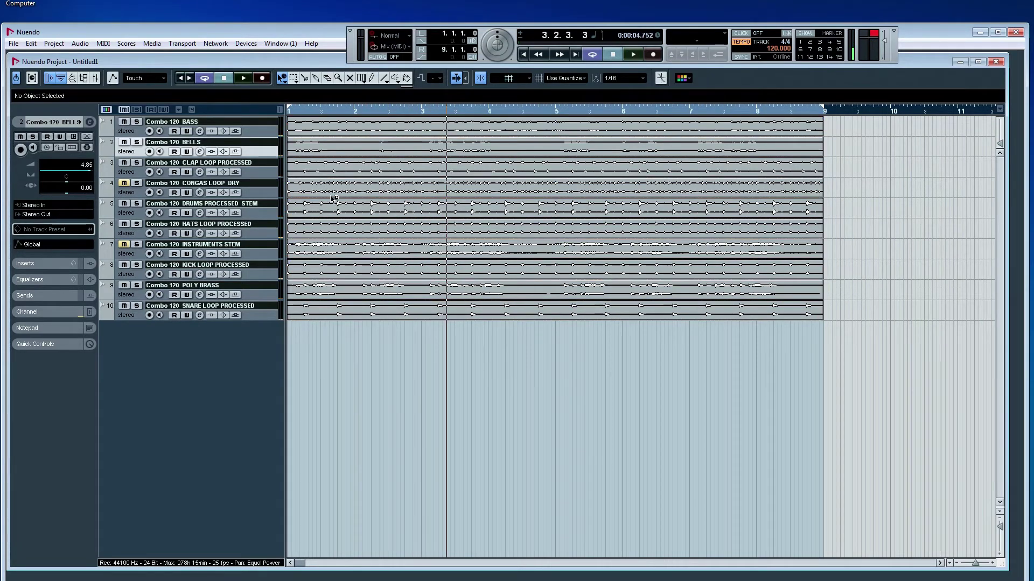
{"action": "key", "text": "h"}
{"action": "key", "text": "h"}
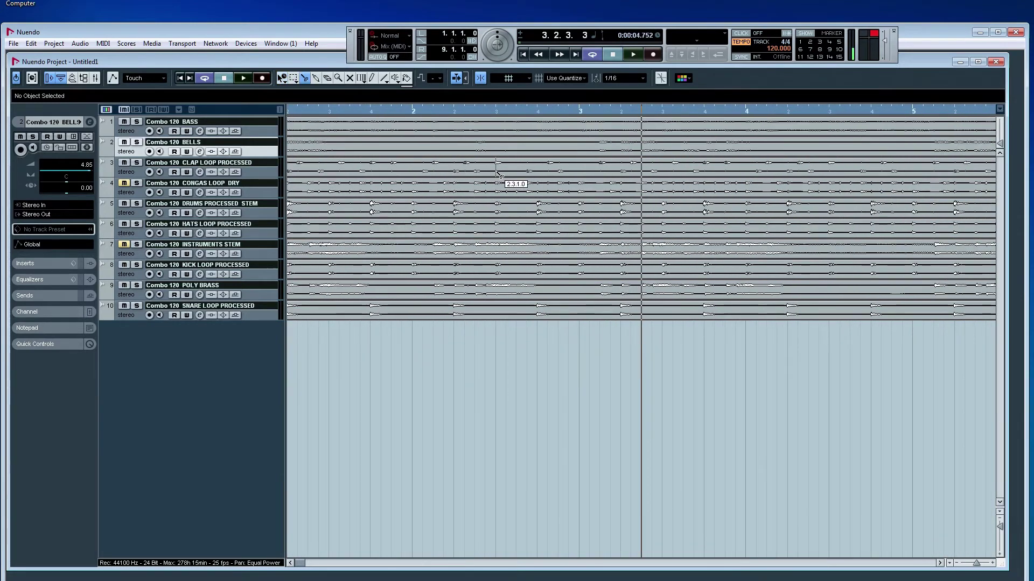
{"action": "left_click_drag", "start_coordinate": [496, 172], "coordinate": [507, 173]}
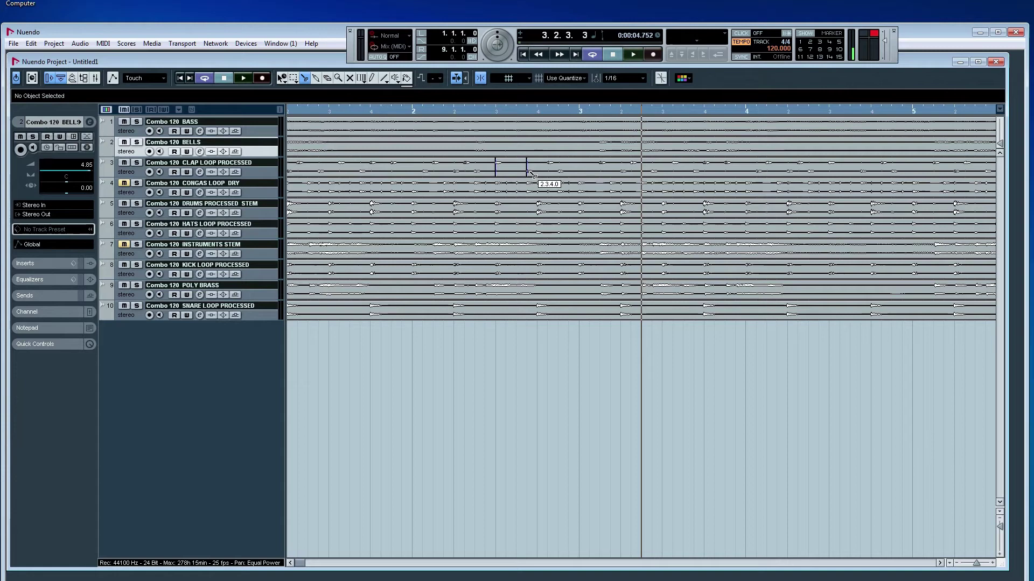
{"action": "left_click", "coordinate": [480, 168]}
{"action": "key", "text": "Delete"}
- Move the leftover clap slice into bar 1 at 1.2.1 and audition the clap pattern
{"action": "left_click_drag", "start_coordinate": [500, 170], "coordinate": [291, 164]}
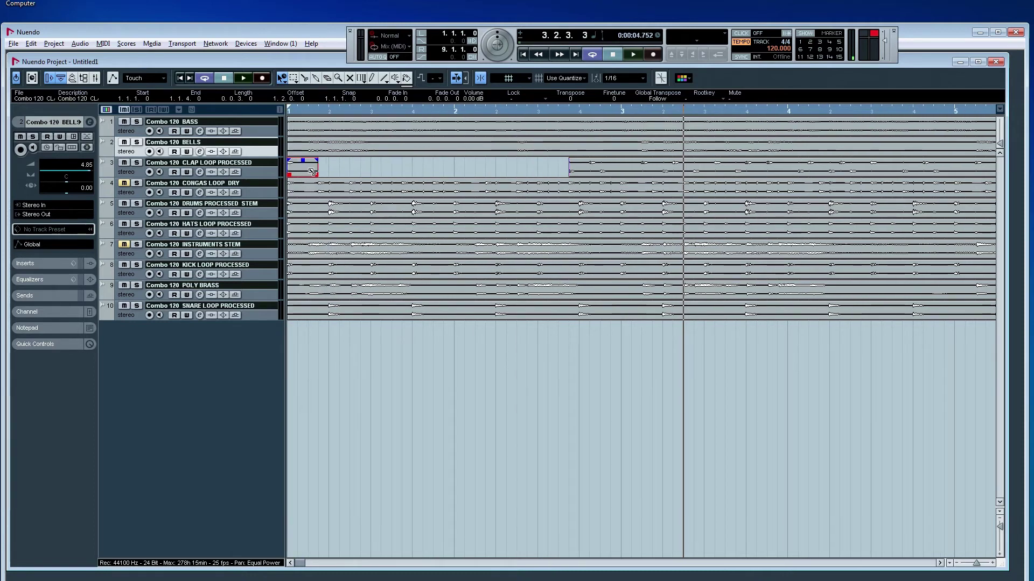
{"action": "left_click_drag", "start_coordinate": [312, 172], "coordinate": [430, 175]}
{"action": "key", "text": "Home"}
{"action": "key", "text": "space"}
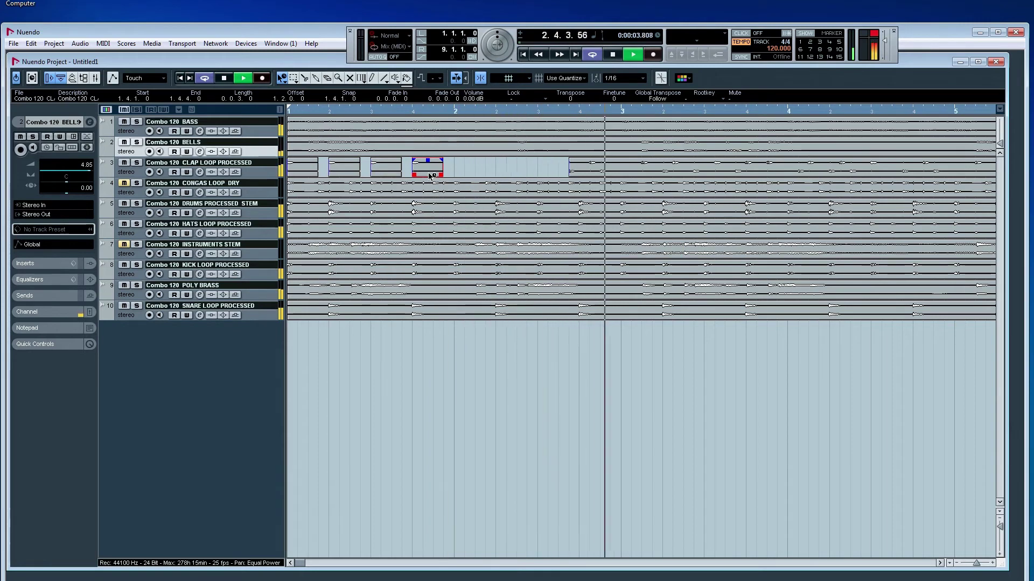
{"action": "key", "text": "space"}
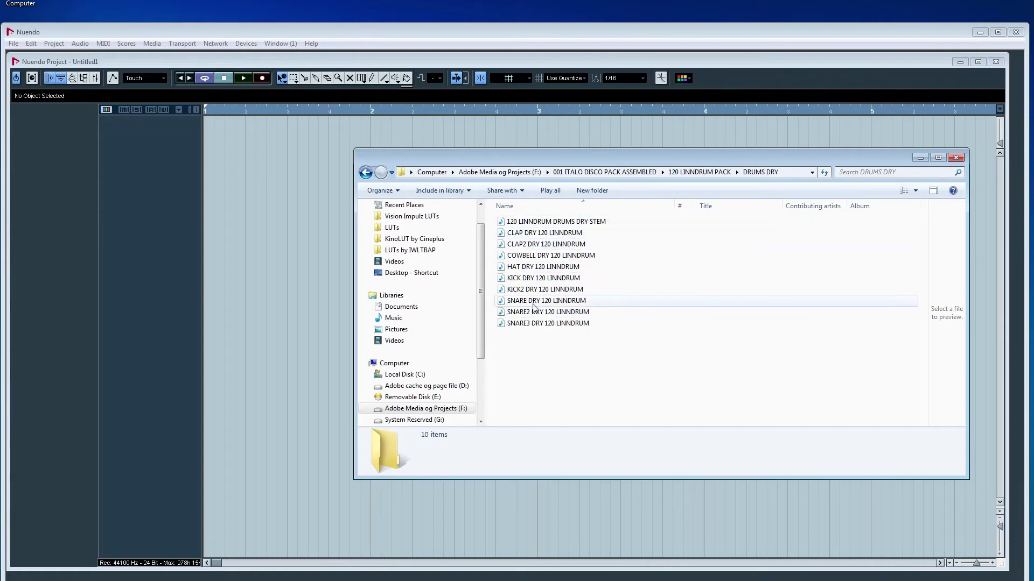
- Drag the KICK DRY, SNARE2 DRY and CLAP2 DRY wav files onto three new tracks
{"action": "left_click_drag", "start_coordinate": [519, 281], "coordinate": [212, 133]}
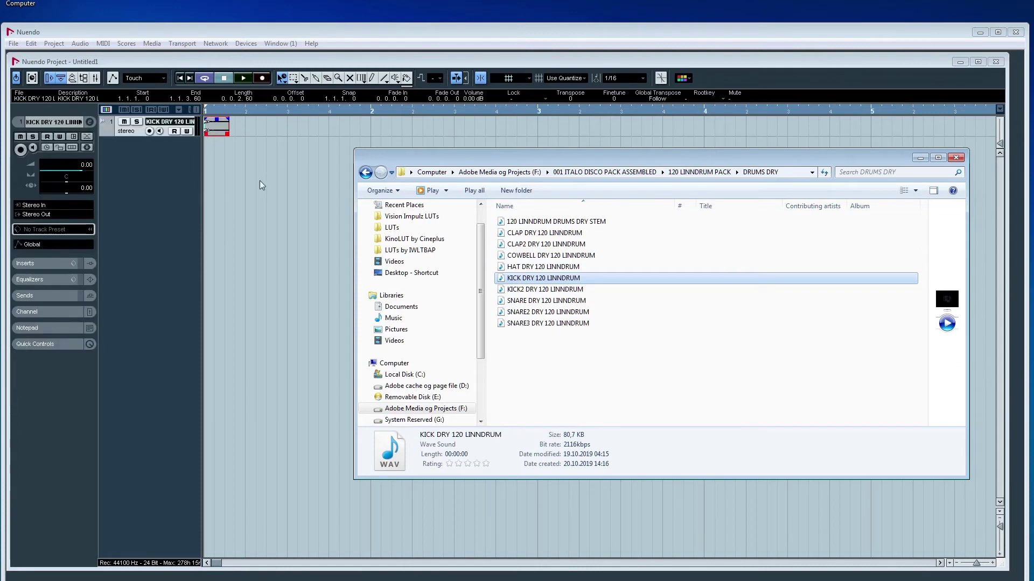
{"action": "mouse_move", "coordinate": [535, 312]}
{"action": "left_mouse_down"}
{"action": "mouse_move", "coordinate": [302, 215]}
{"action": "mouse_move", "coordinate": [218, 141]}
{"action": "left_mouse_up"}
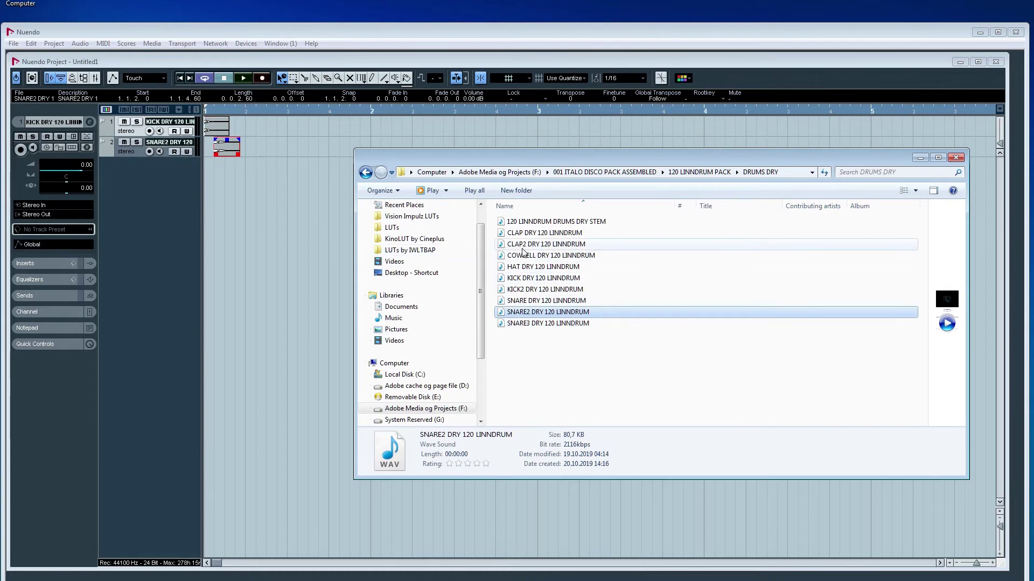
{"action": "left_click_drag", "start_coordinate": [523, 247], "coordinate": [214, 171]}
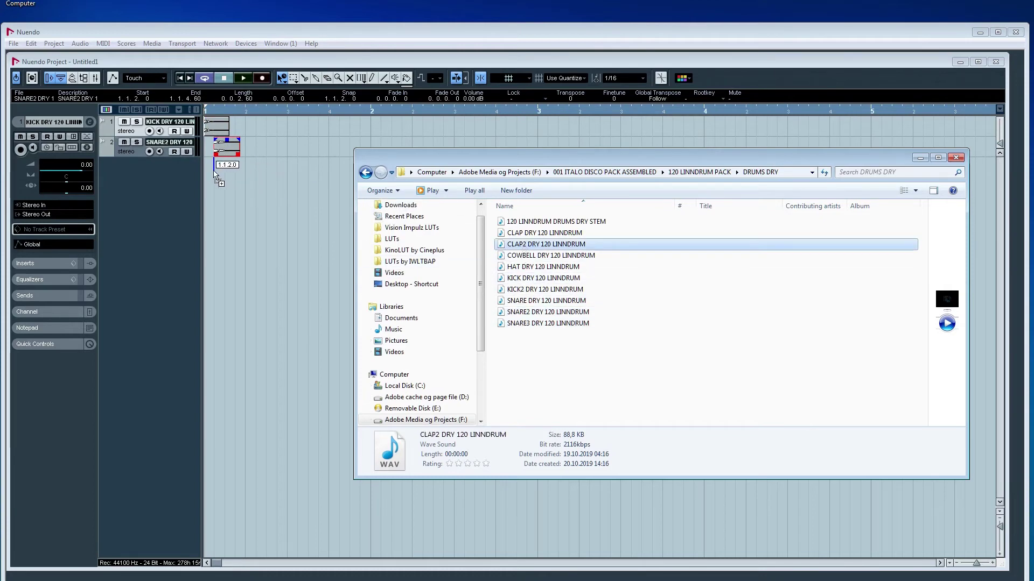
- Copy the kick onto beat 2 and move the snare to beat 2
{"action": "left_click", "coordinate": [265, 236]}
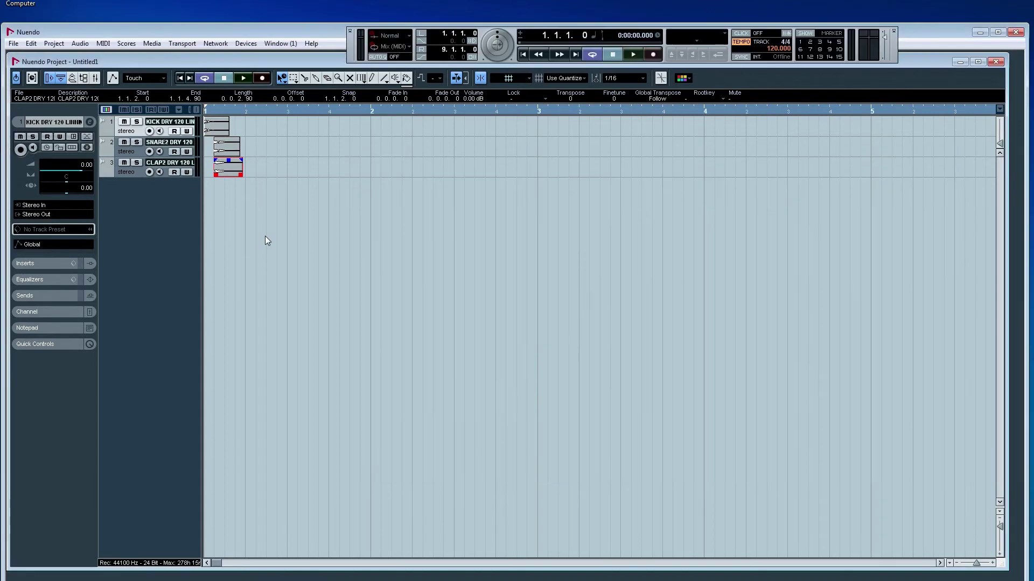
{"action": "left_click", "coordinate": [215, 128]}
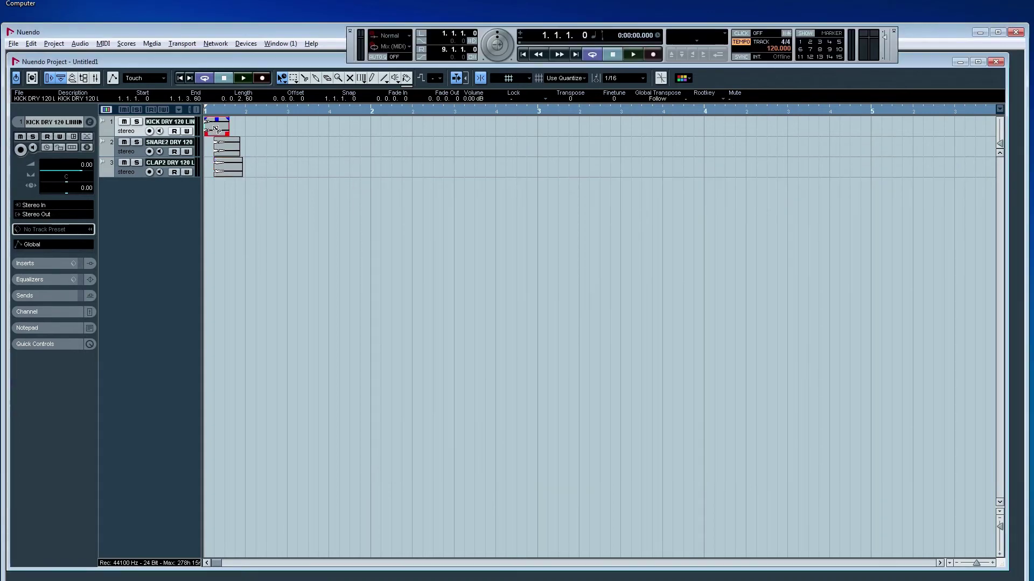
{"action": "left_click_drag", "start_coordinate": [216, 128], "coordinate": [339, 141]}
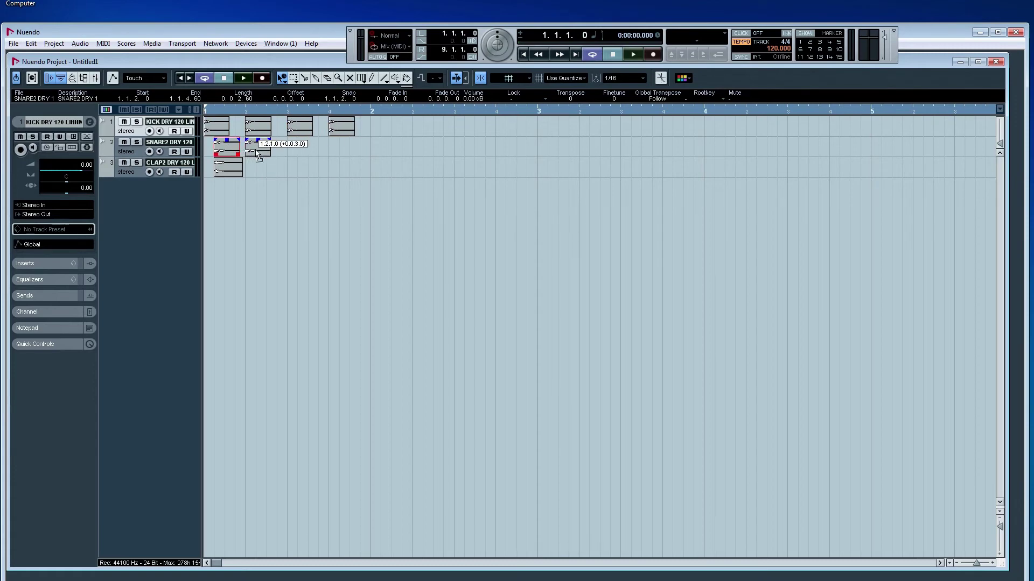
{"action": "left_click_drag", "start_coordinate": [230, 148], "coordinate": [341, 157]}
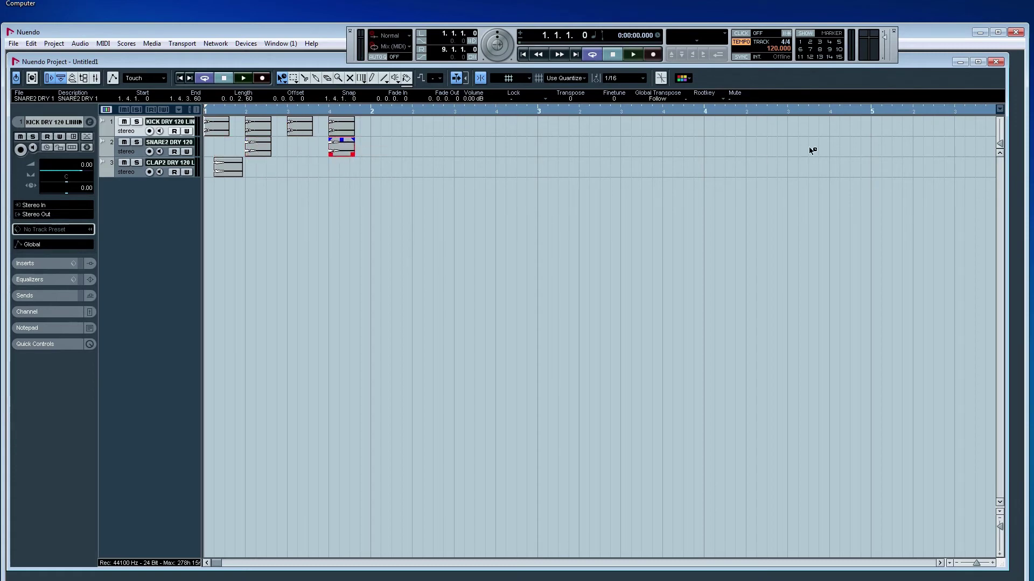
- Shrink the loop range to bar 1, zoom in and move the clap to 1.1.3
{"action": "key", "text": "g"}
{"action": "key", "text": "g"}
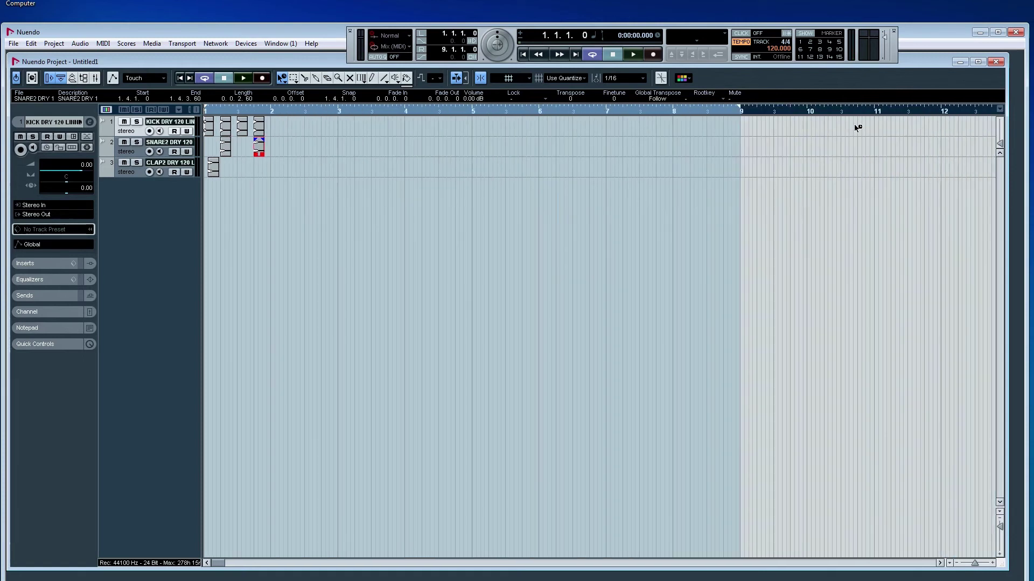
{"action": "left_click_drag", "start_coordinate": [739, 110], "coordinate": [272, 114]}
{"action": "key", "text": "h"}
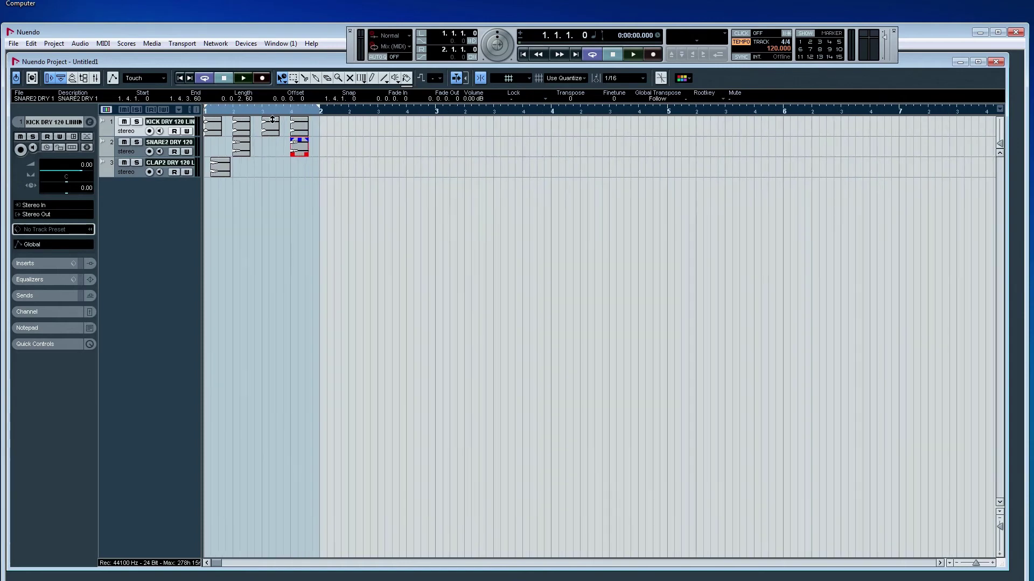
{"action": "key", "text": "h"}
{"action": "key", "text": "h"}
{"action": "left_click", "coordinate": [240, 172]}
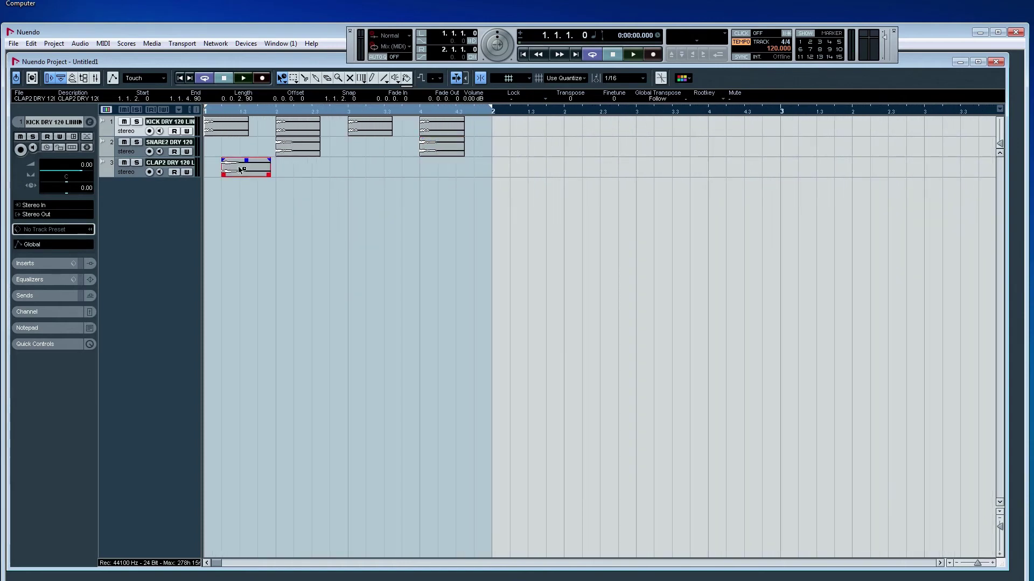
{"action": "left_click_drag", "start_coordinate": [250, 171], "coordinate": [398, 167]}
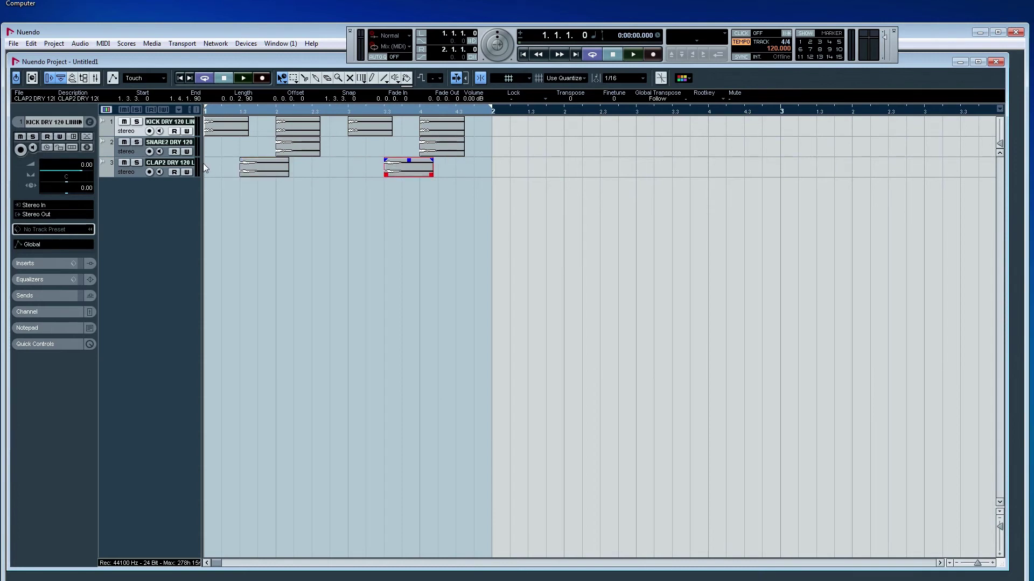
{"action": "left_click_drag", "start_coordinate": [202, 164], "coordinate": [261, 164]}
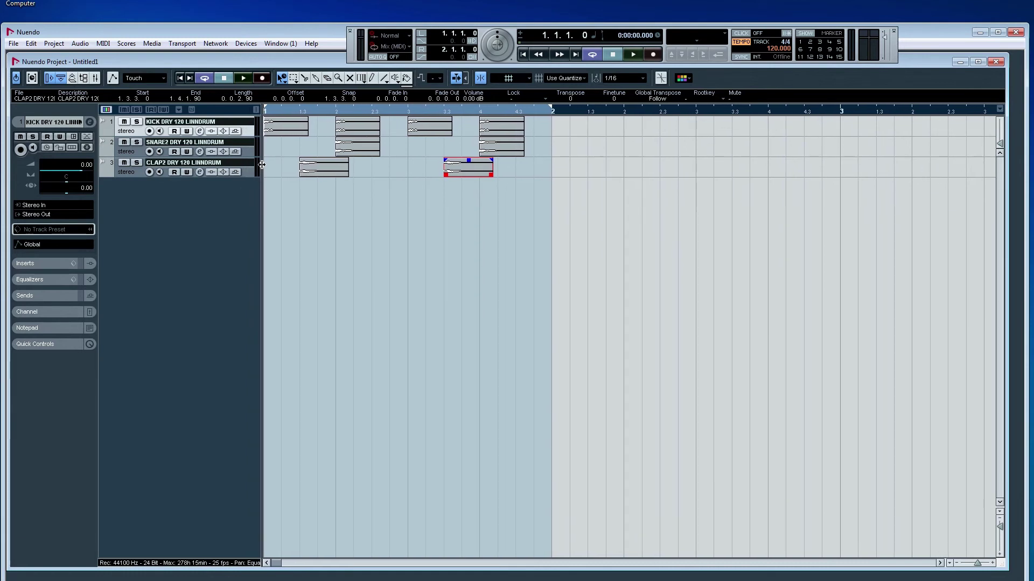
- Audition the drum pattern, then select the SNARE2 and CLAP2 tracks
{"action": "left_click", "coordinate": [633, 55]}
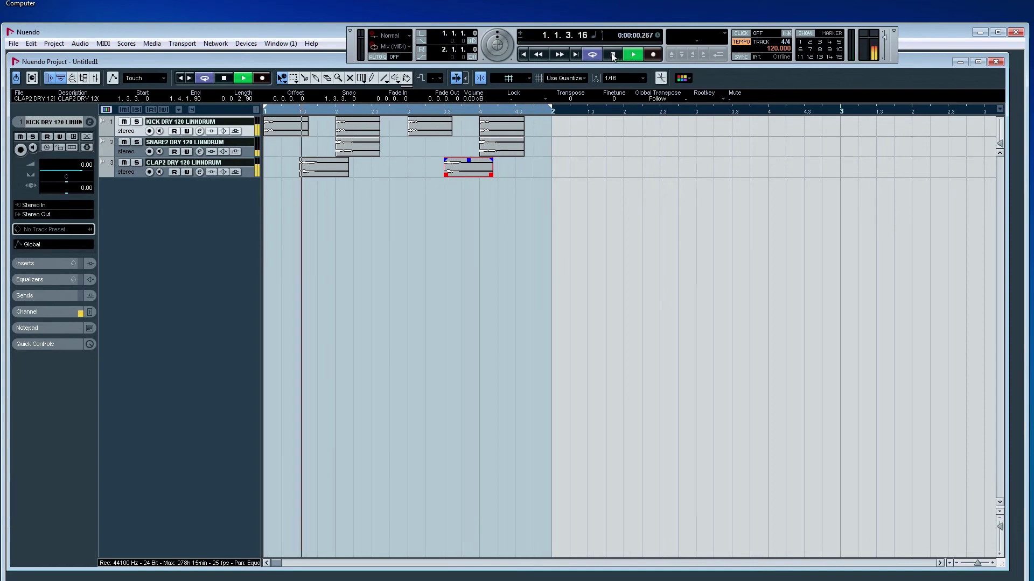
{"action": "left_click", "coordinate": [613, 55]}
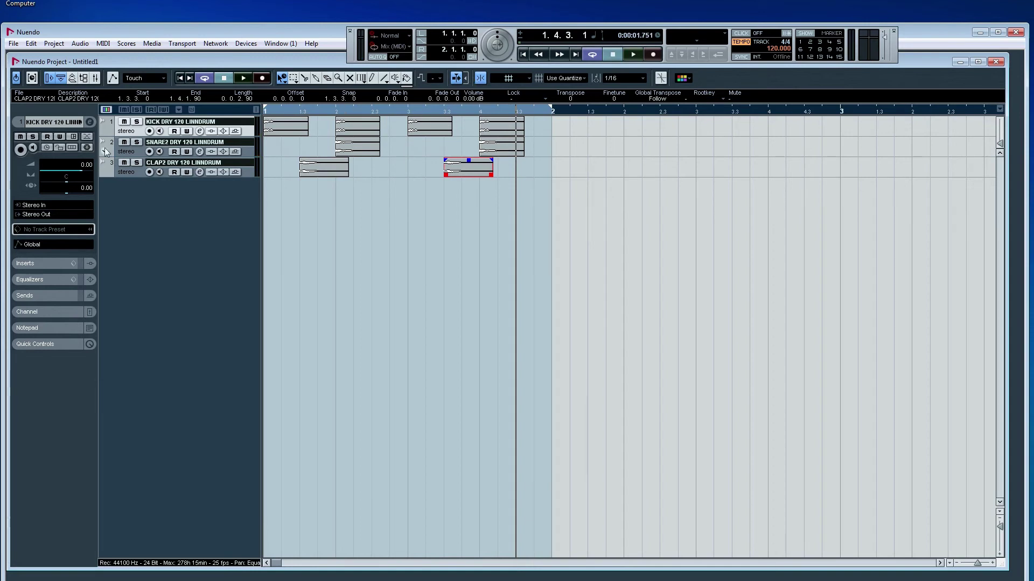
{"action": "left_click", "coordinate": [137, 156]}
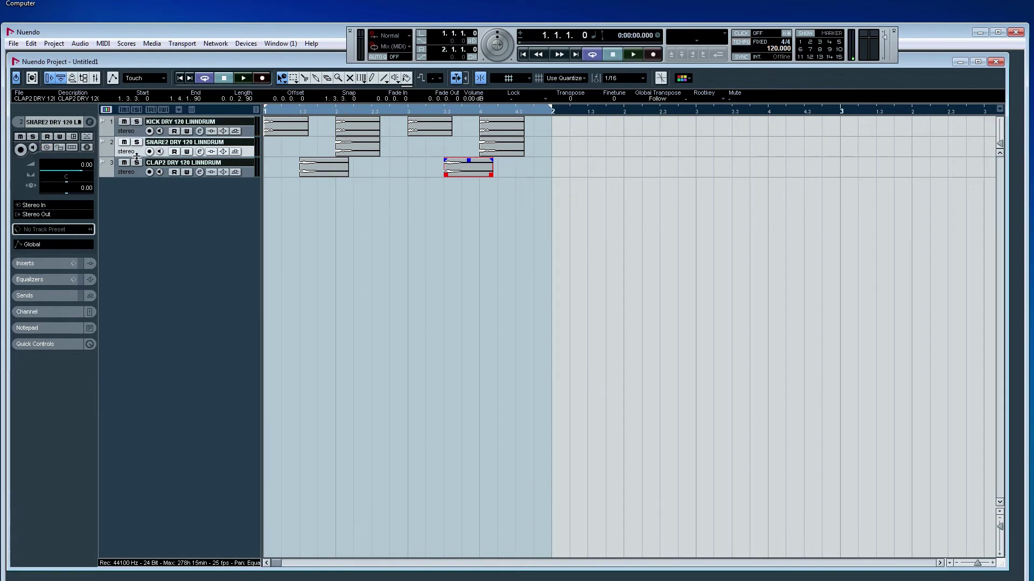
{"action": "left_click", "coordinate": [134, 169]}
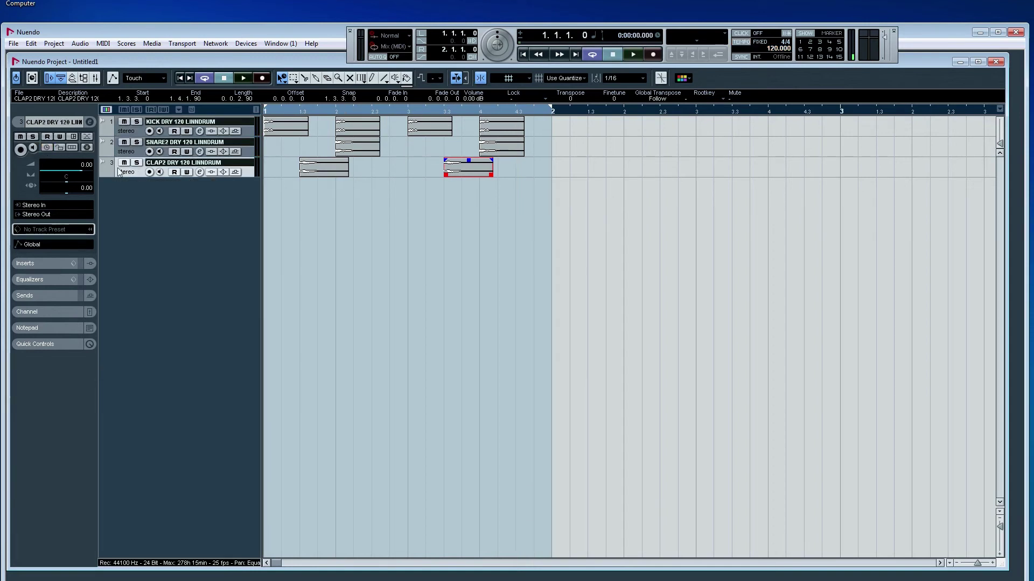
- Set the project tempo to 130 BPM and audition the loop
{"action": "left_click", "coordinate": [47, 147]}
{"action": "double_click", "coordinate": [773, 47]}
{"action": "type", "text": "130"}
{"action": "key", "text": "Return"}
{"action": "key", "text": "space"}
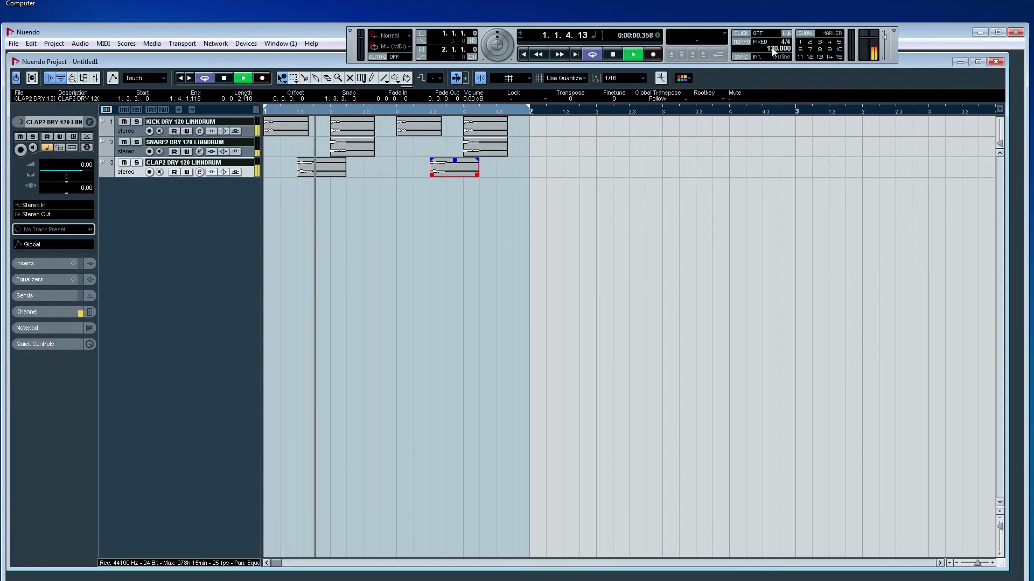
{"action": "key", "text": "space"}
- Raise the tempo to 160 BPM and audition the loop
{"action": "double_click", "coordinate": [775, 50]}
{"action": "type", "text": "160"}
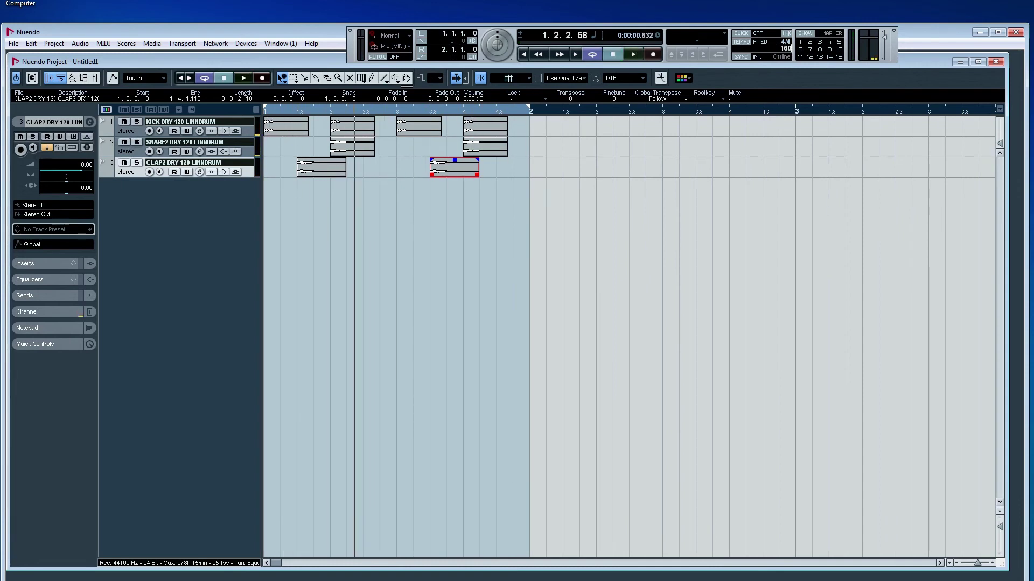
{"action": "key", "text": "Return"}
{"action": "key", "text": "space"}
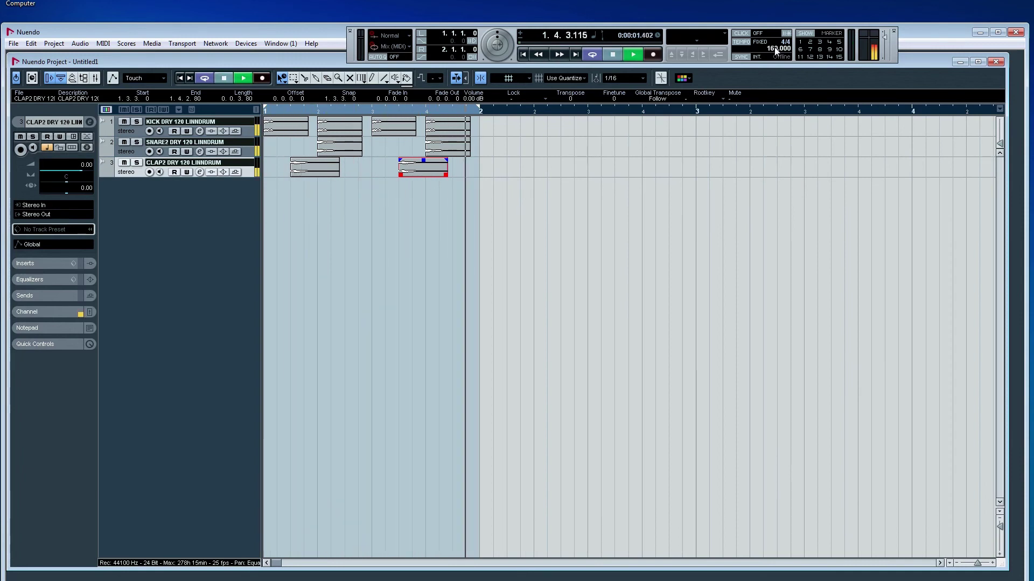
{"action": "key", "text": "space"}
- Drop the tempo to 90 BPM and audition the loop
{"action": "double_click", "coordinate": [775, 50]}
{"action": "type", "text": "90"}
{"action": "key", "text": "Return"}
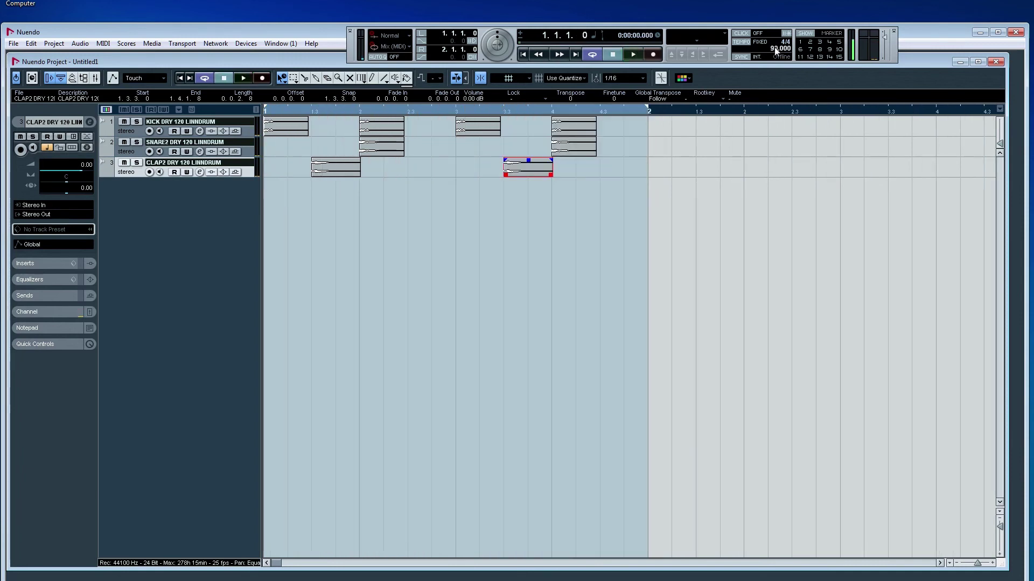
{"action": "key", "text": "space"}
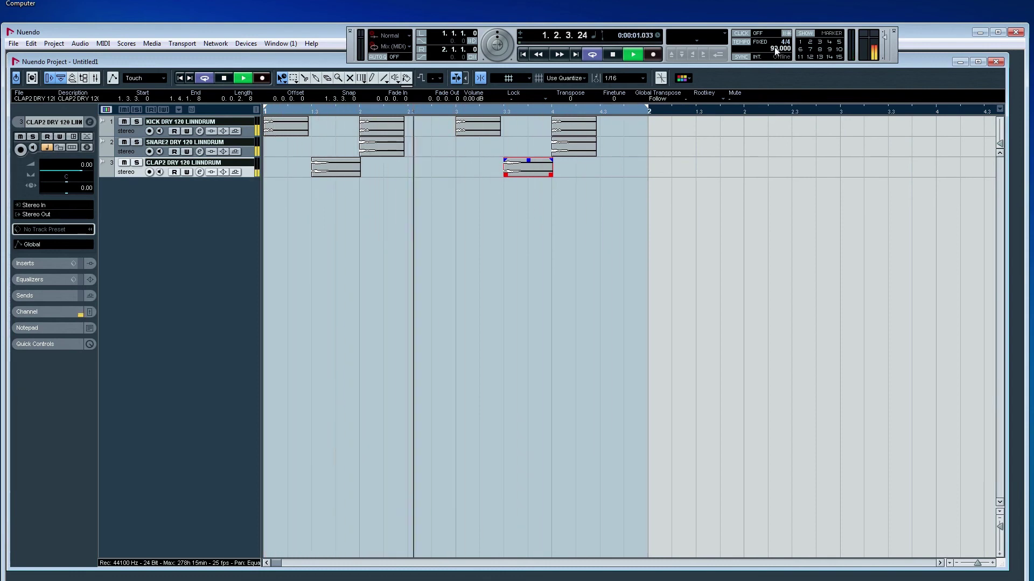
{"action": "key", "text": "space"}
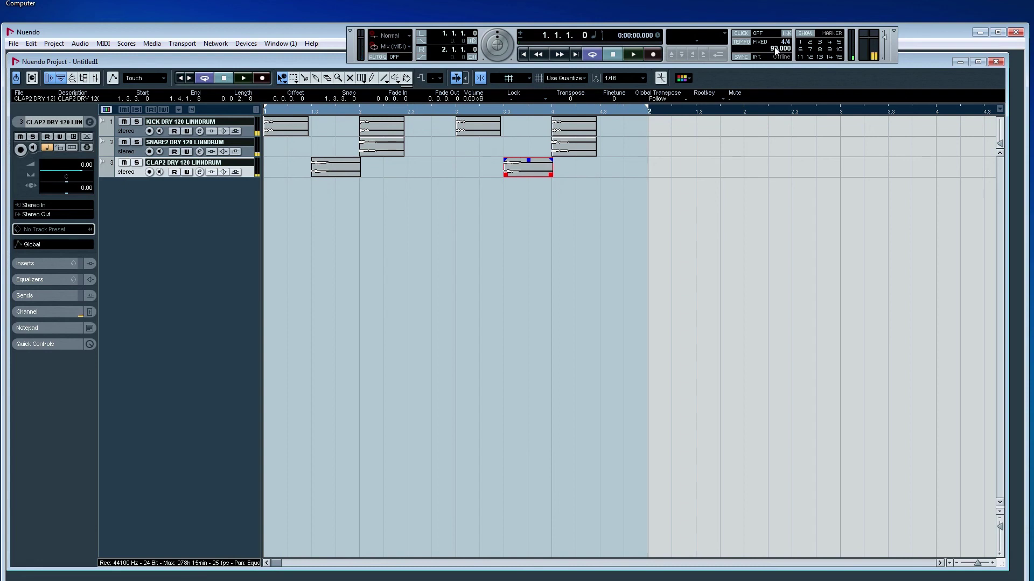